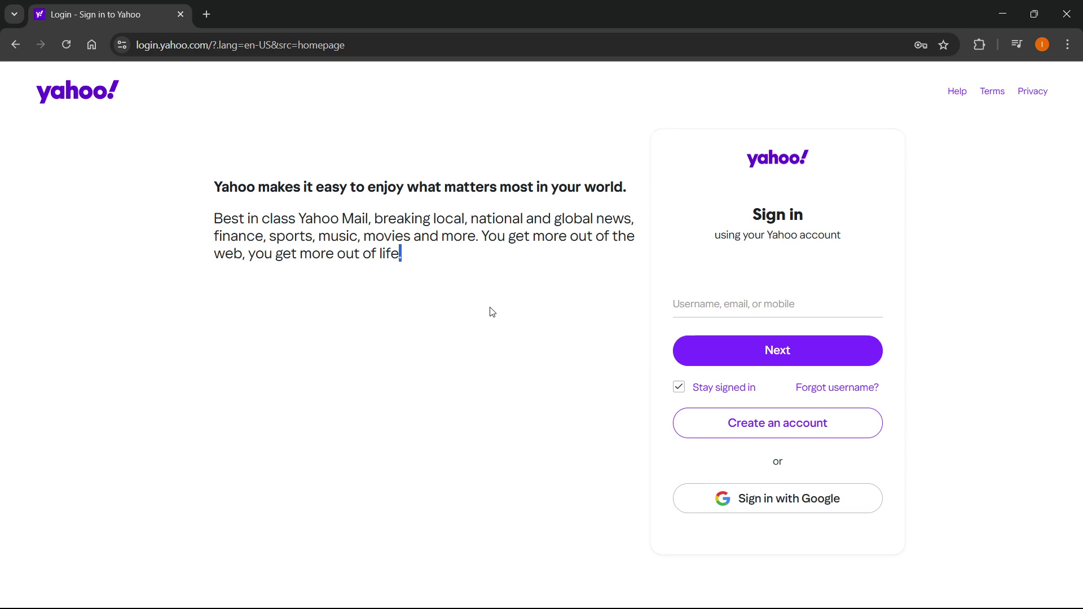
# - Return to the Yahoo homepage and open the Yahoo sign-in page
pyautogui.click(474, 324)
pyautogui.click(15, 45)
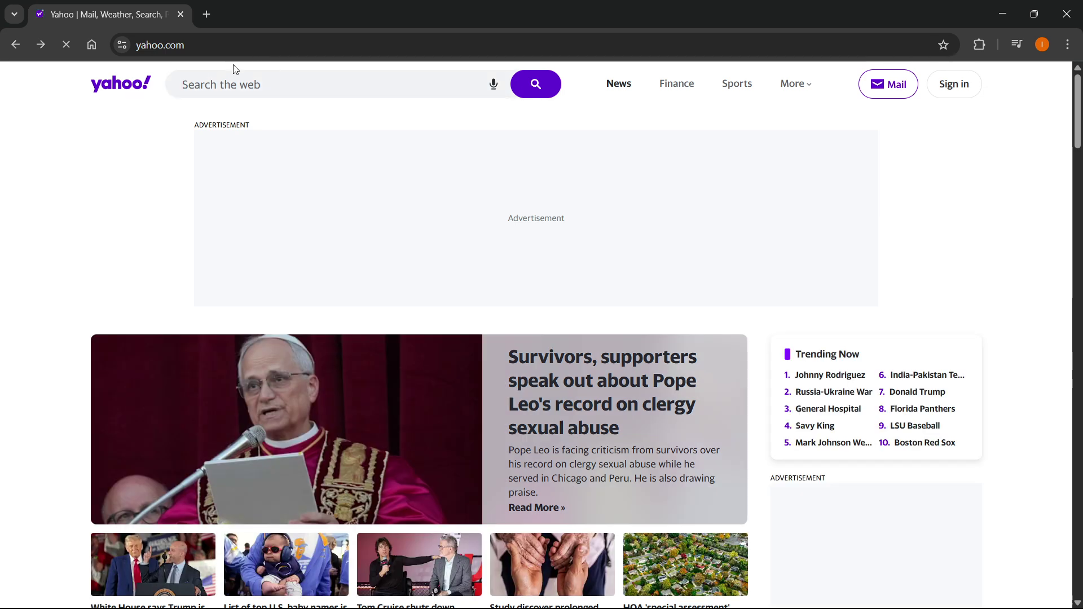
pyautogui.click(962, 88)
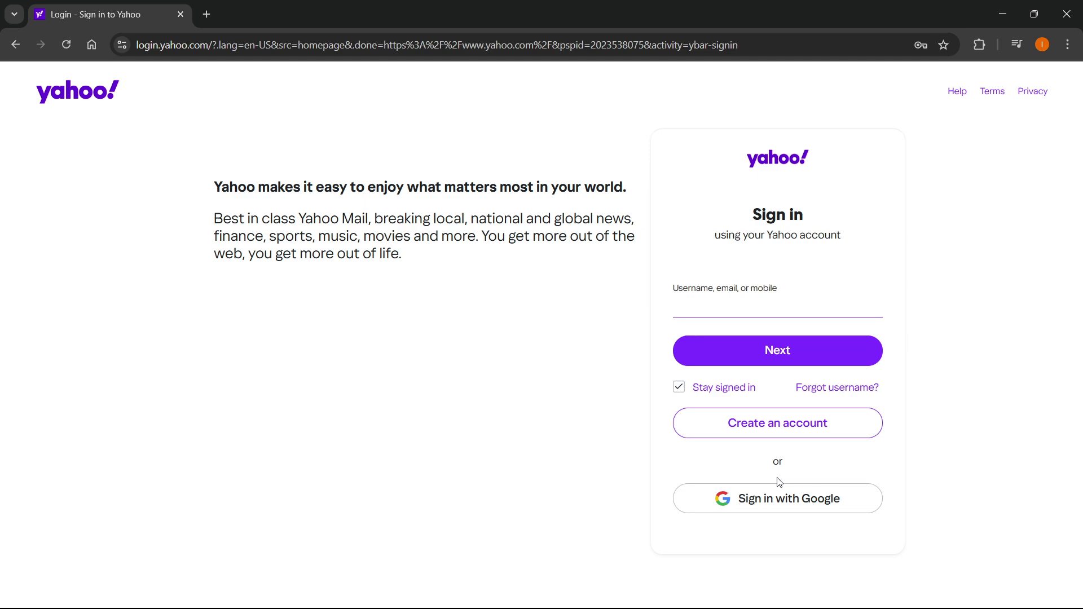
# - Leave the username field empty and merge the separate Yahoo Help window in as a second tab
pyautogui.click(804, 307)
pyautogui.click(887, 250)
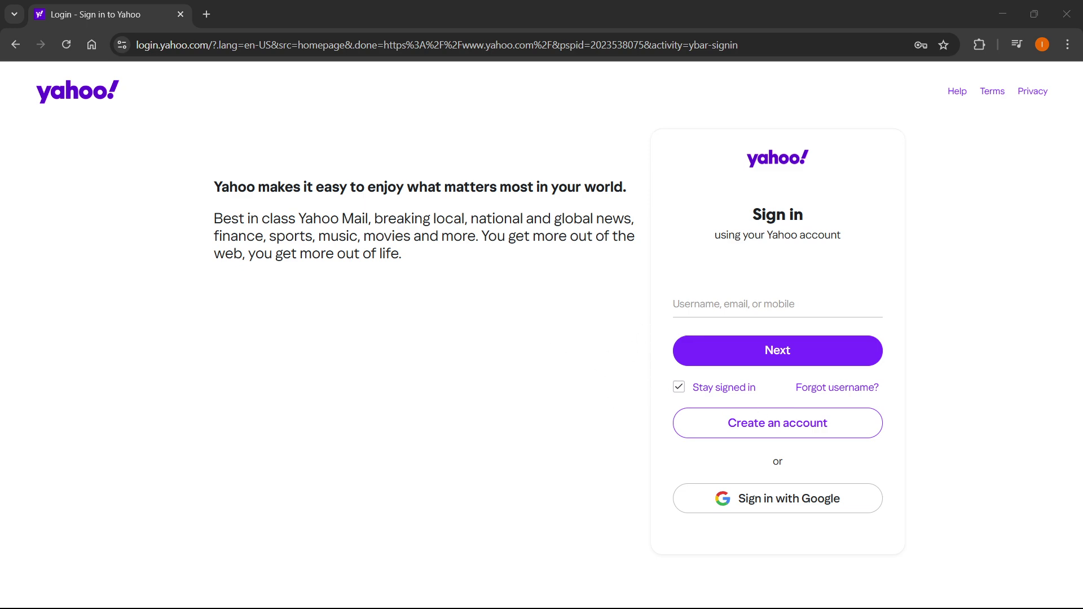
pyautogui.moveTo(279, 75); pyautogui.dragTo(379, 19)
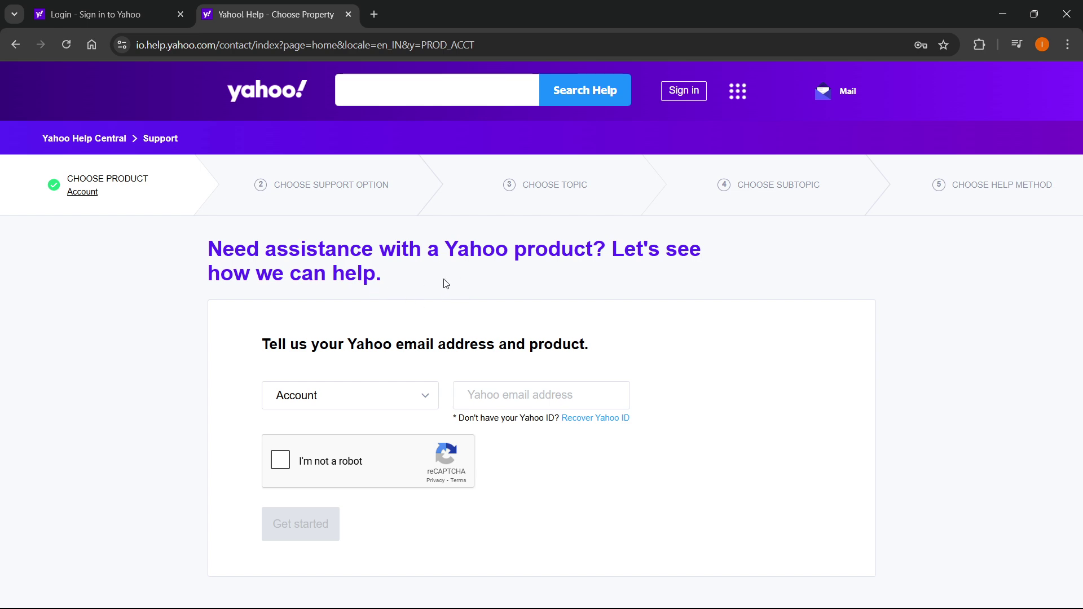
pyautogui.click(350, 395)
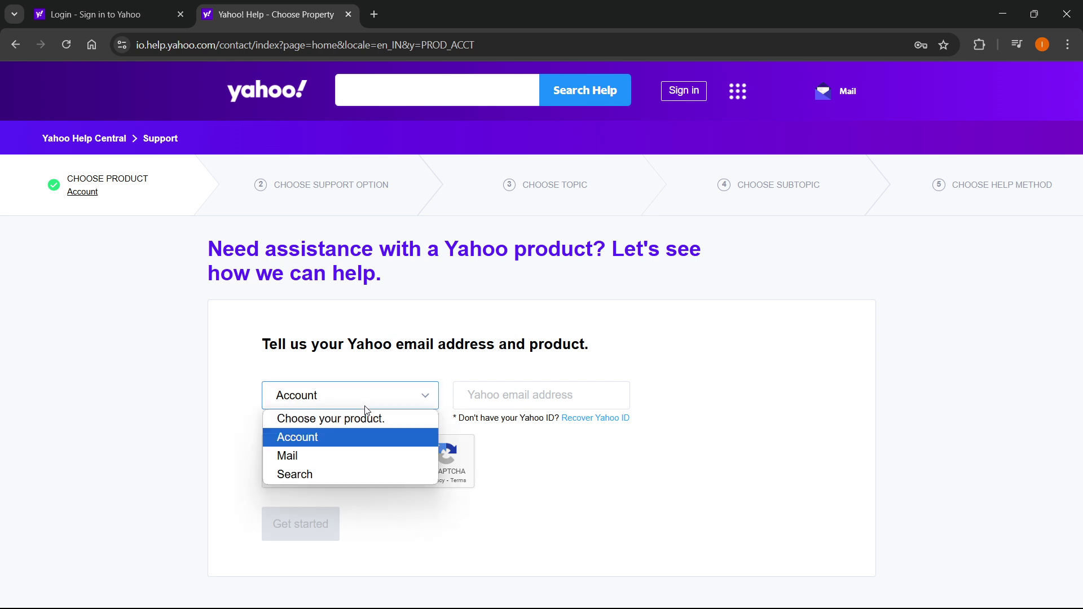
pyautogui.click(323, 441)
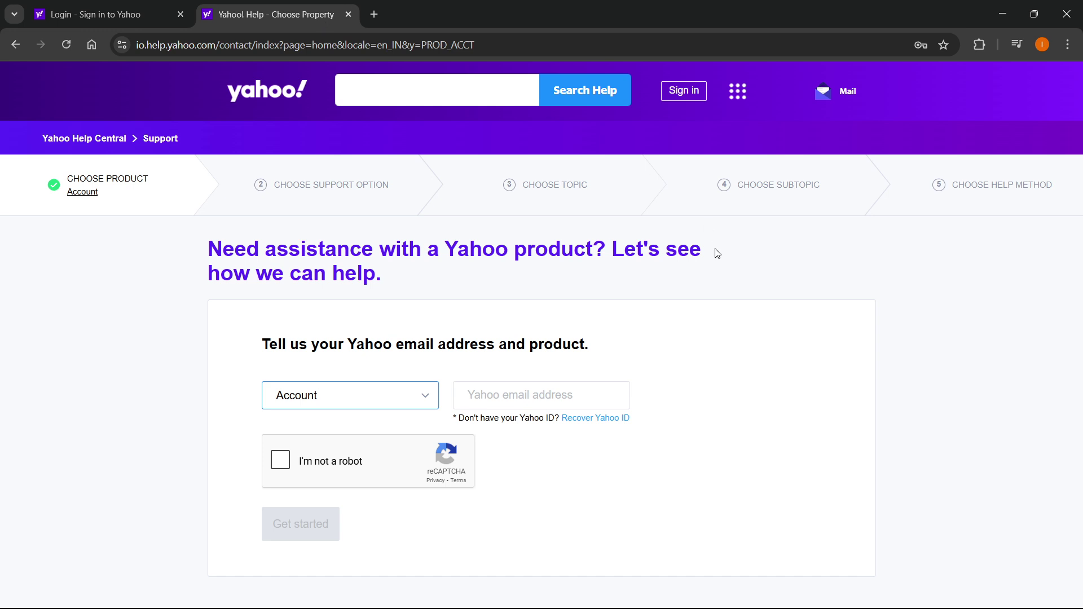
pyautogui.click(752, 319)
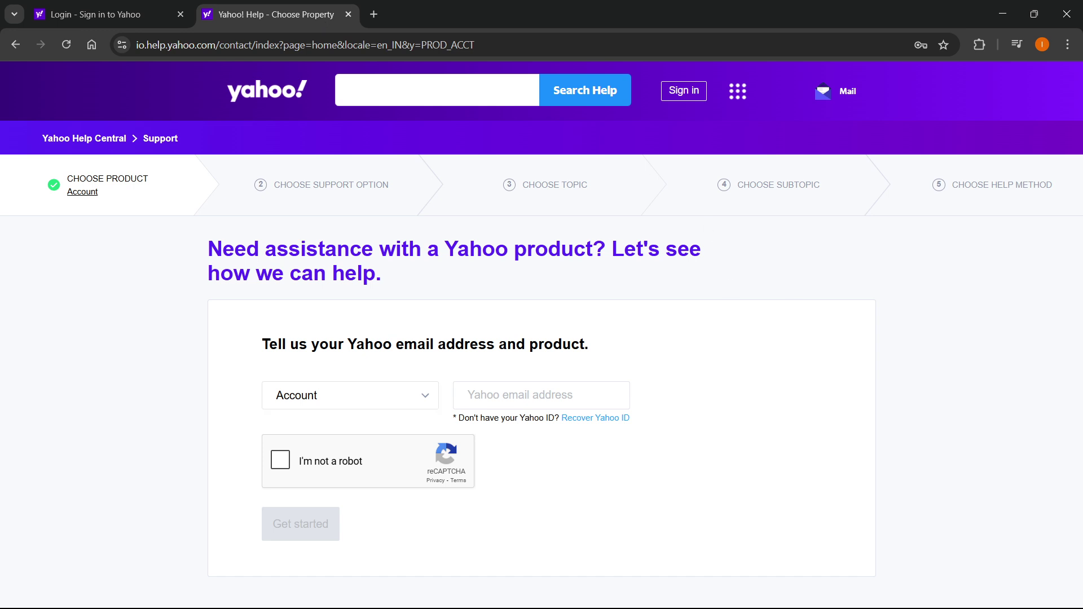